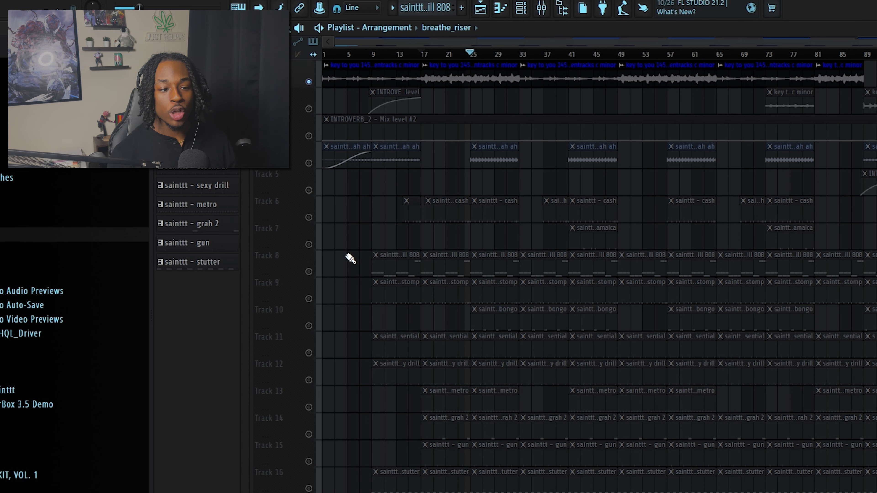
- Play bars 25 to 33 of the playlist and unmute the essential, metro and stutter tracks (Tracks 11, 13 and 16)
scroll(372, 260, up, 4)
scroll(678, 286, up, 4)
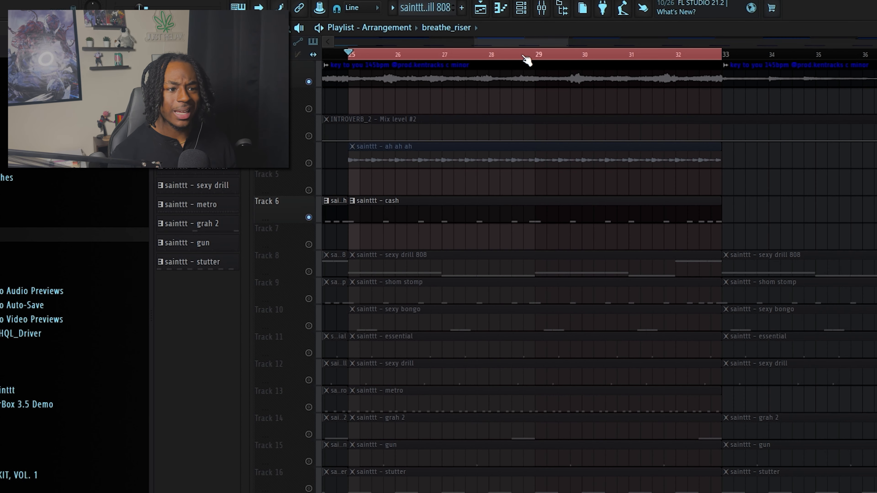
drag(516, 41, 508, 43)
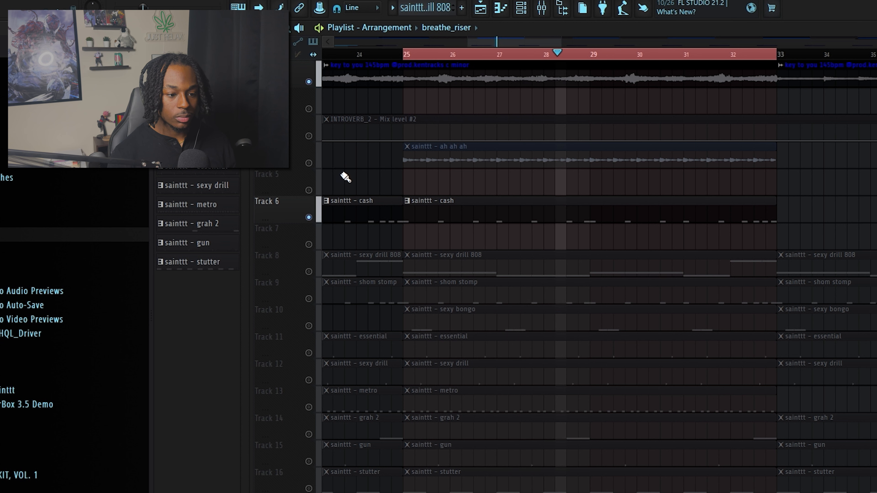
click(313, 357)
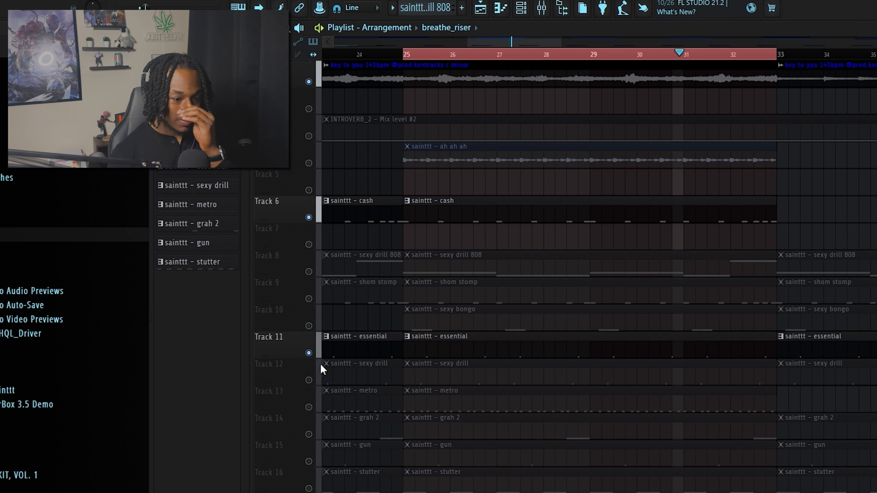
click(310, 408)
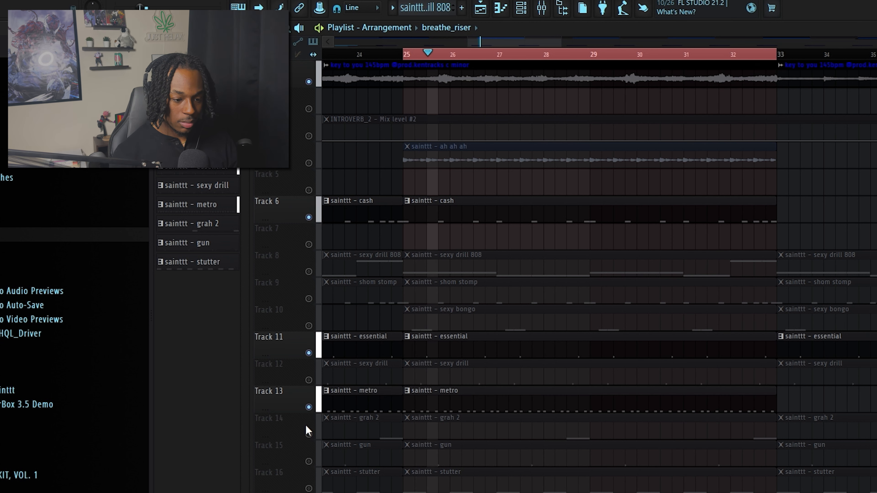
click(308, 488)
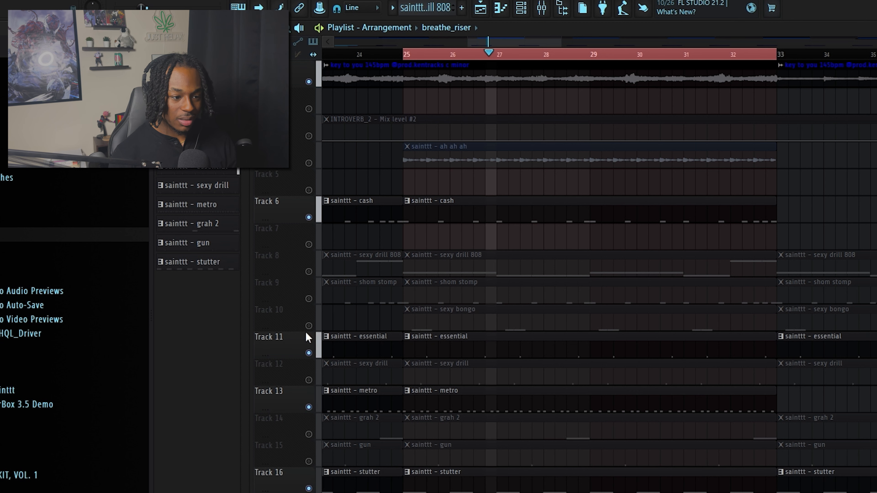
- Unmute the remaining tracks during playback: sexy bongo, shom stomp, sexy drill, grah 2, gun, sexy drill 808 and ah ah ah
click(308, 325)
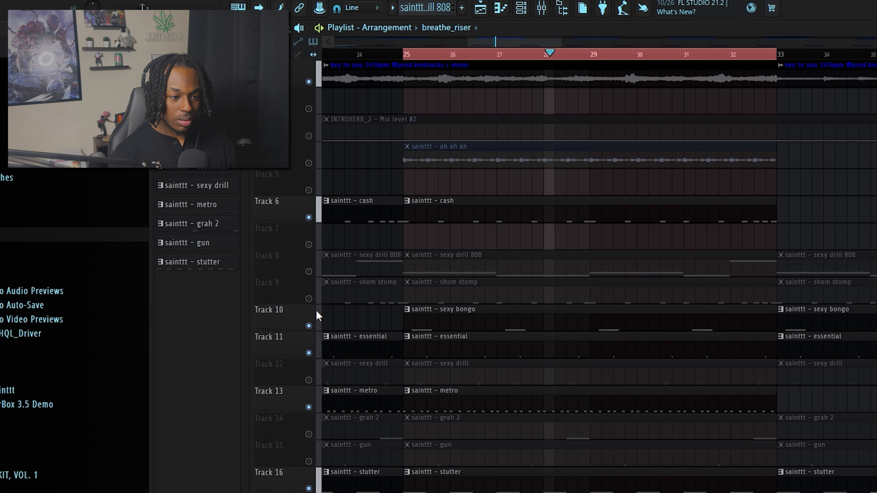
click(309, 299)
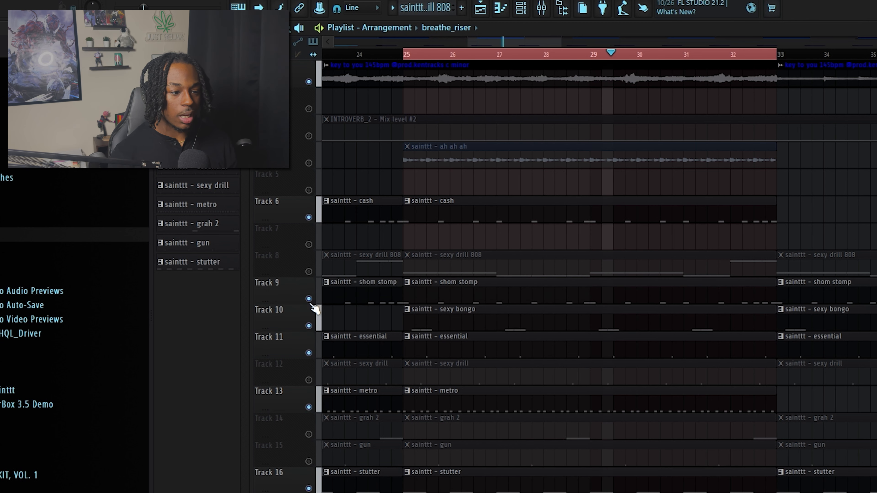
click(314, 380)
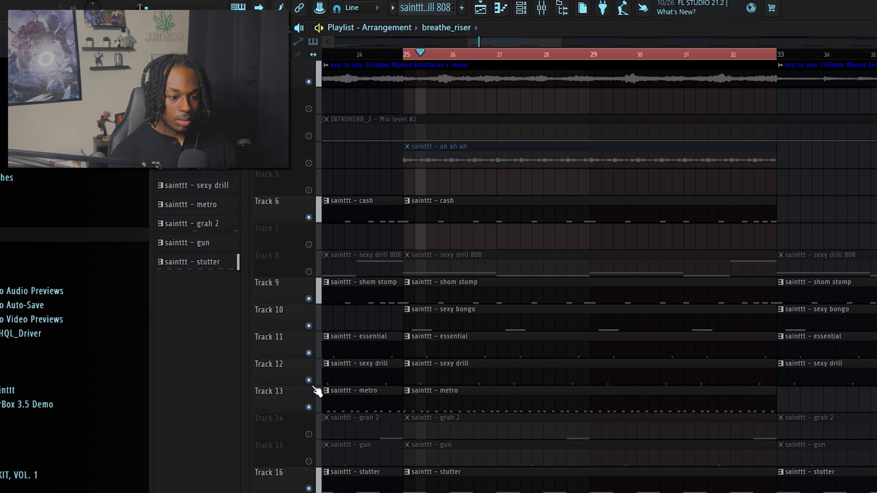
click(309, 435)
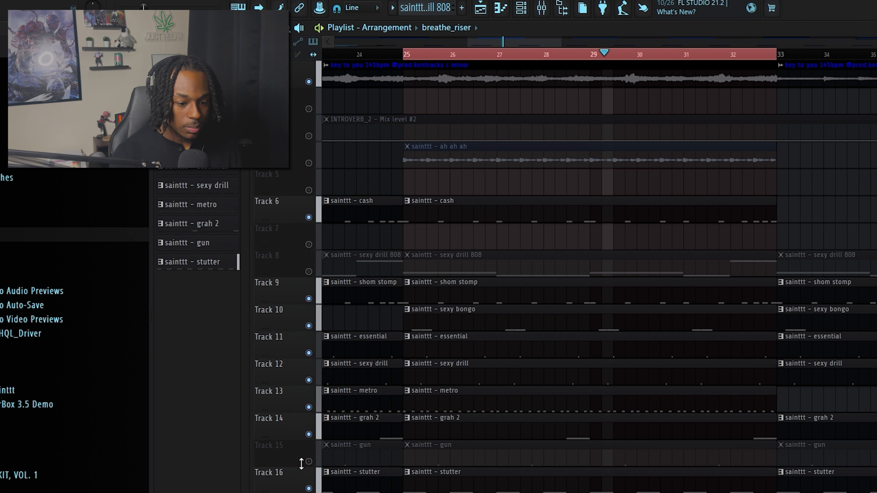
click(309, 461)
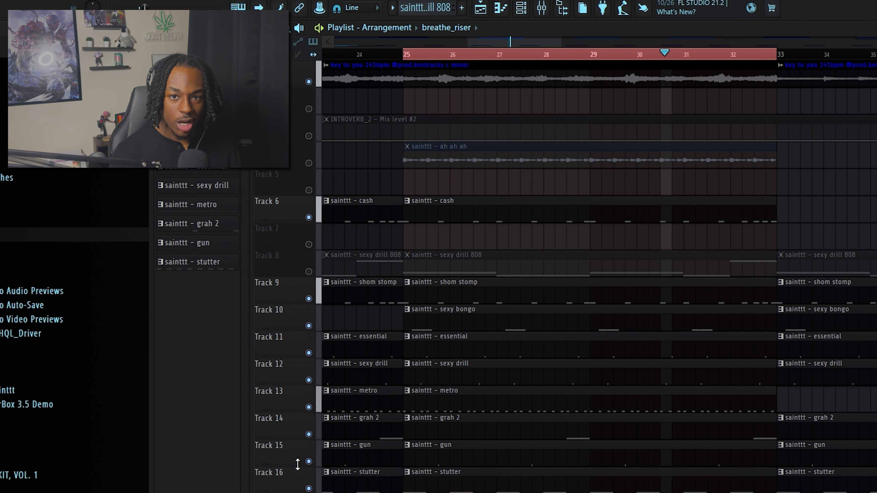
click(310, 272)
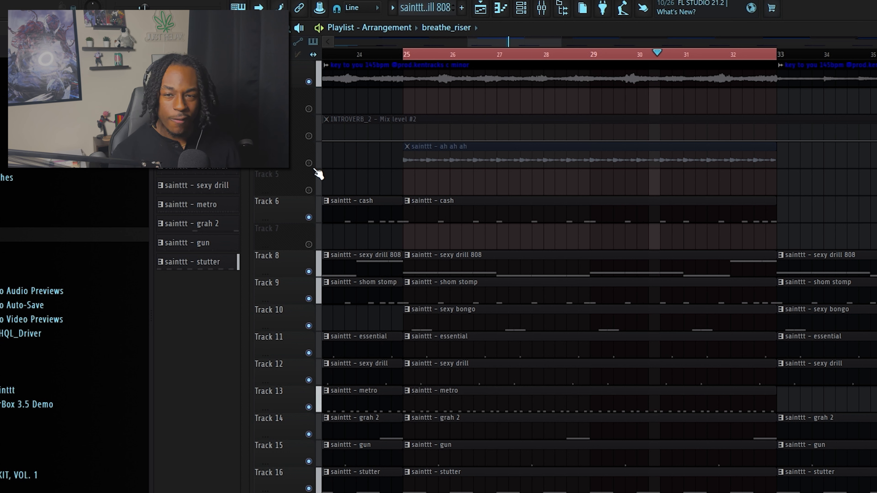
click(309, 163)
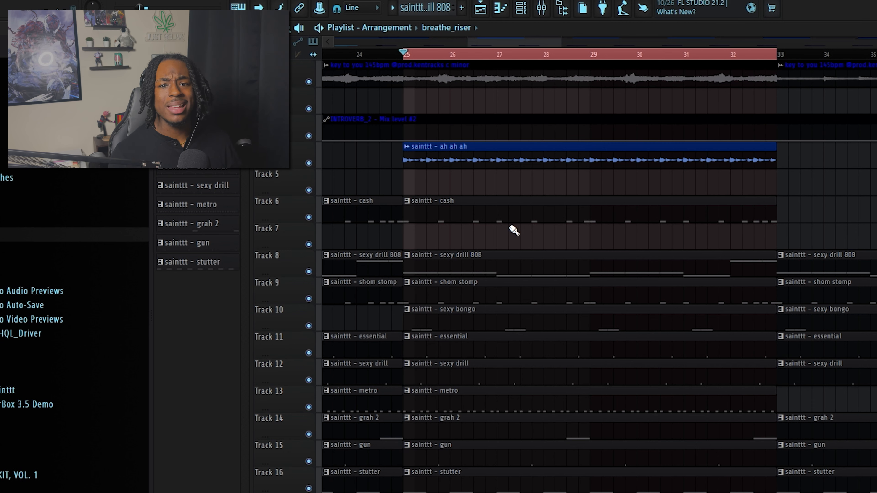
- Open the cash pattern and the yamaica pattern in the piano roll and play each to examine its rhythm
double_click(497, 214)
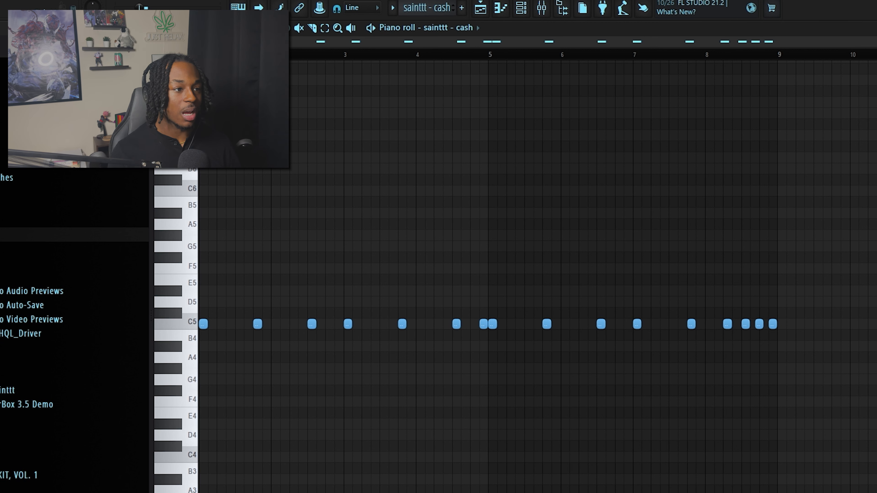
key(space)
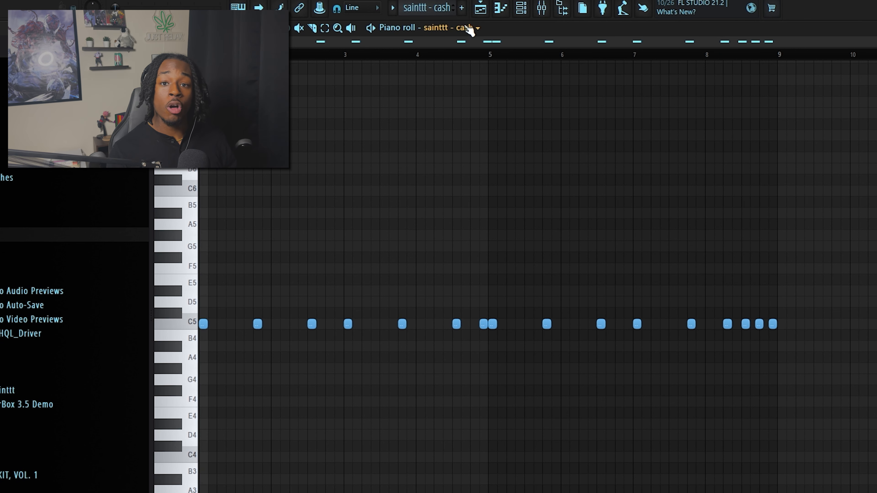
click(481, 8)
scroll(580, 138, down, 4)
double_click(808, 237)
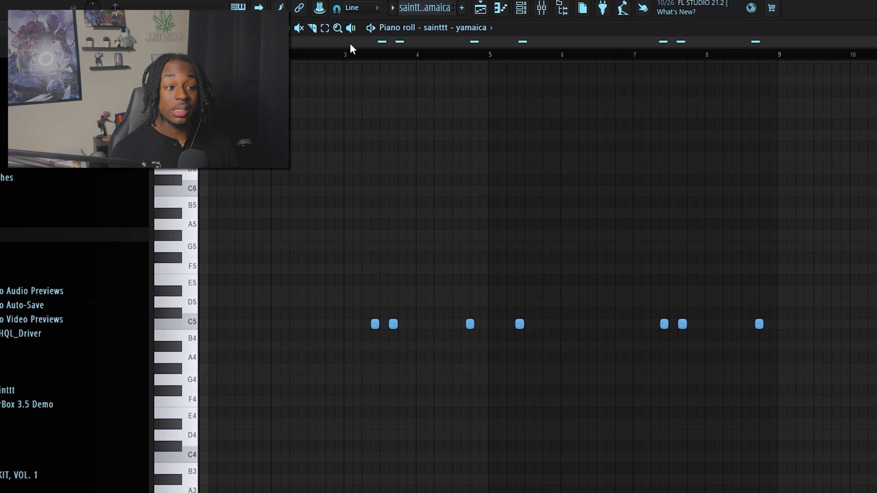
click(325, 56)
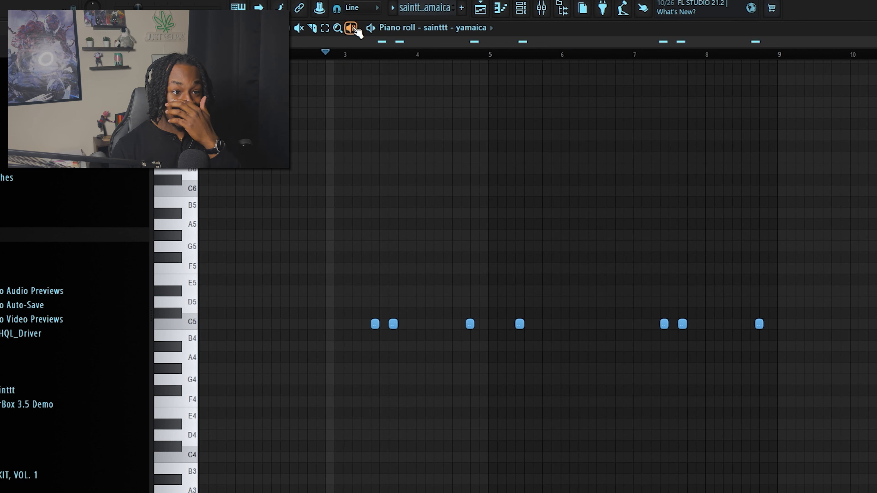
- Return to the playlist and listen to bars 41 to 49 with only the cash and yamaica tracks audible
click(521, 8)
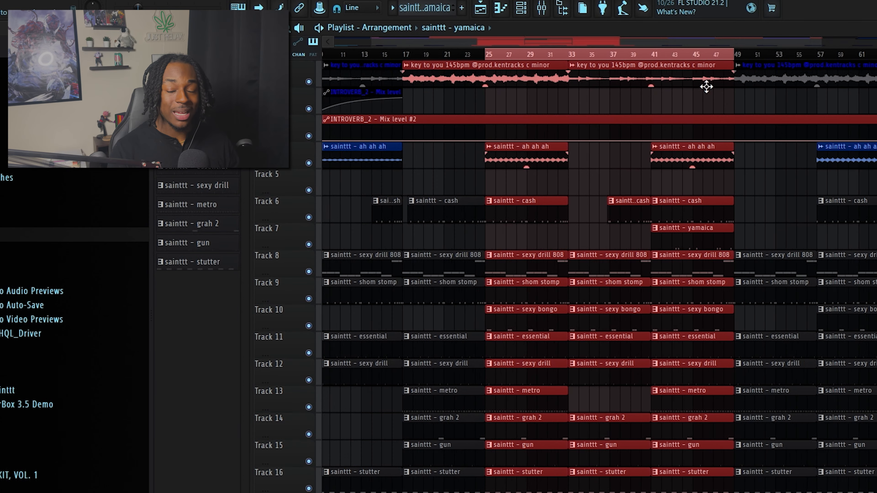
scroll(780, 107, up, 5)
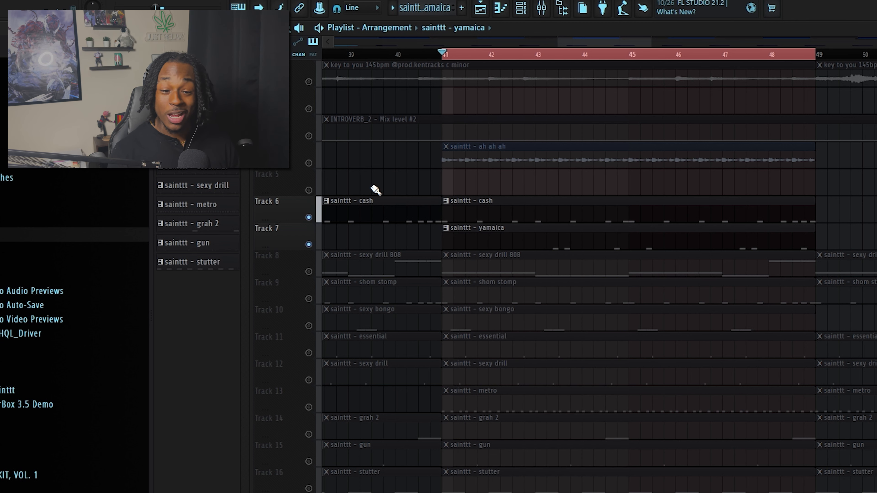
scroll(380, 189, down, 5)
scroll(360, 114, up, 2)
drag(759, 58, 746, 61)
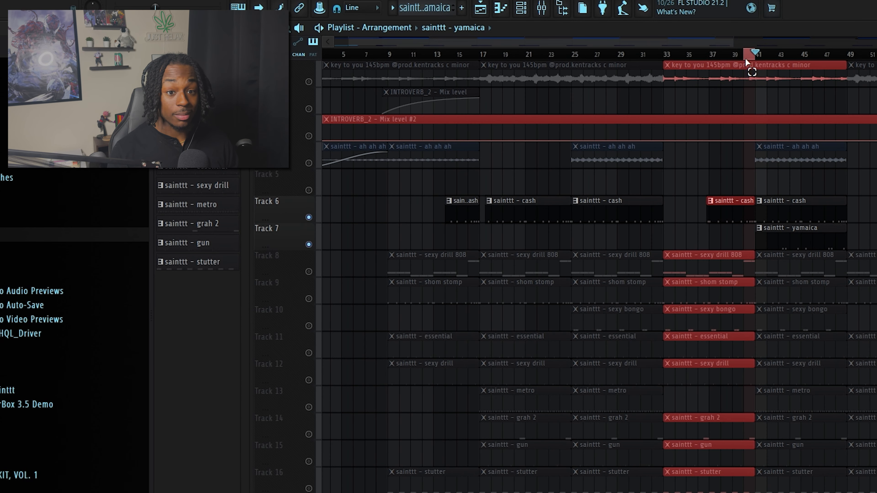
- Play the shom stomp pattern from Track 9 in the piano roll and return to the playlist
double_click(517, 284)
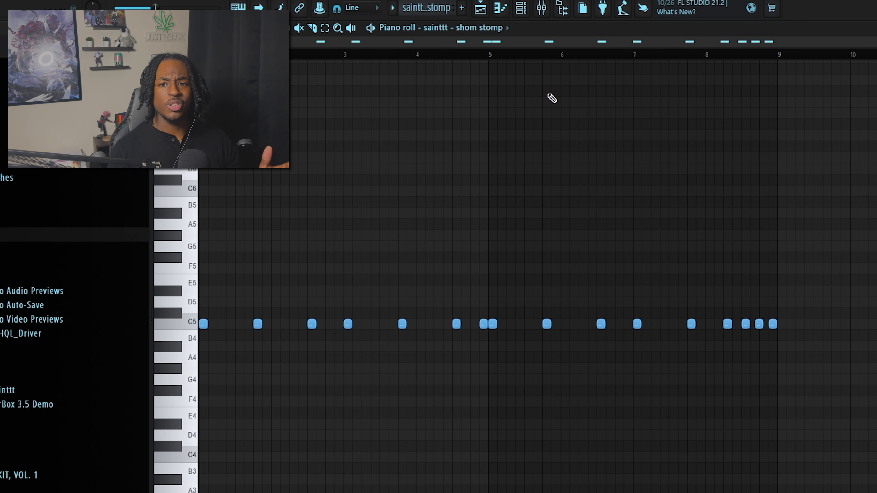
key(space)
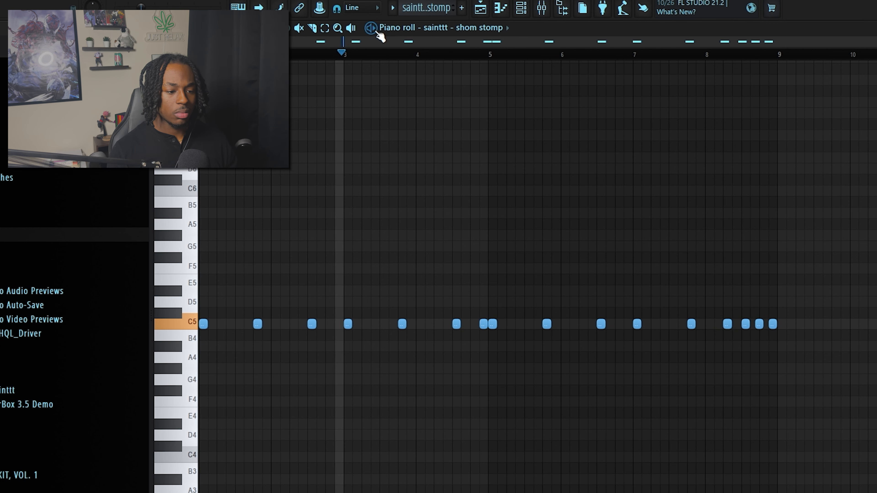
click(483, 14)
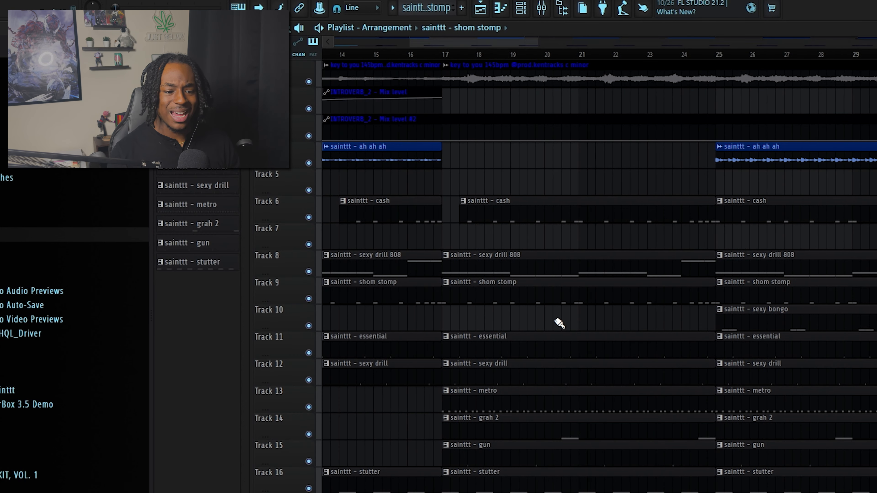
- Examine the sexy drill pattern from Track 12 in the piano roll and return to the playlist
double_click(539, 341)
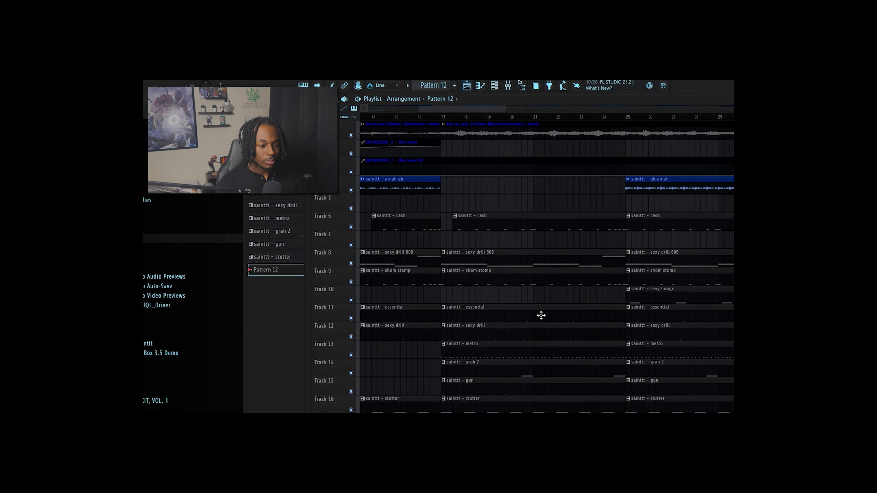
double_click(431, 328)
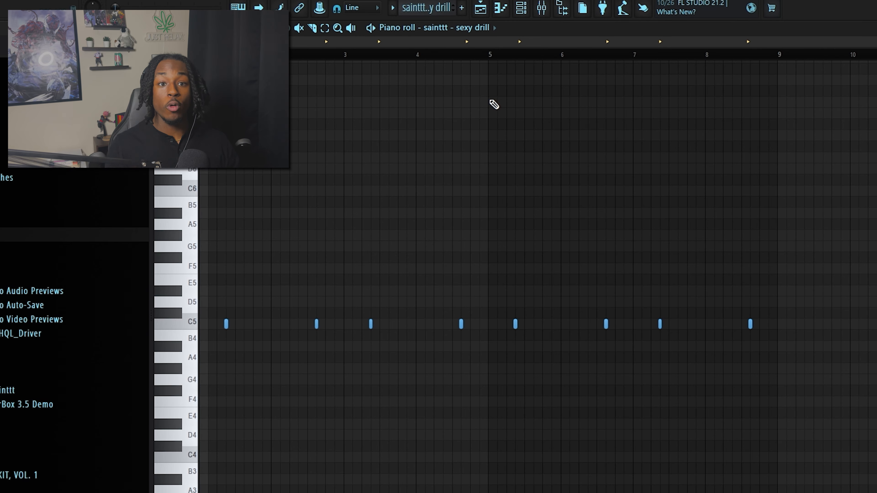
click(481, 10)
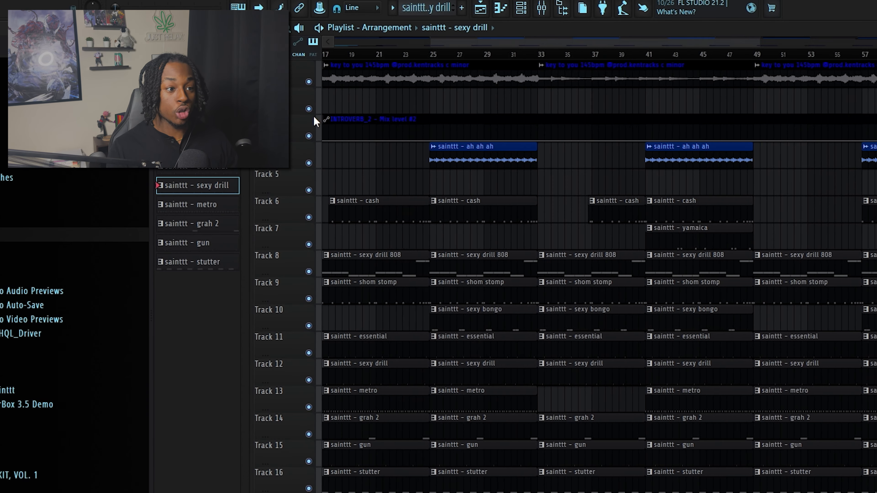
- Listen to the essential and sexy drill tracks soloed together from bar 17, and restore all the tracks
scroll(298, 87, up, 3)
scroll(818, 164, up, 3)
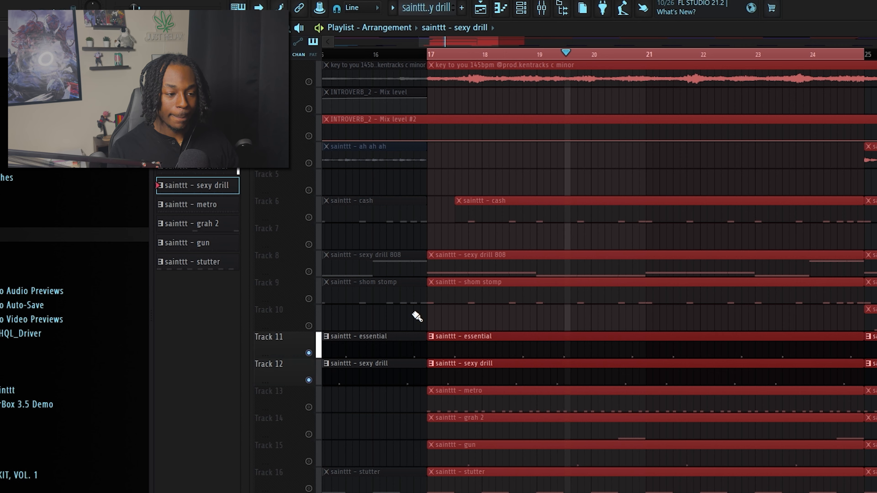
key(space)
right_click(309, 353)
right_click(308, 380)
right_click(309, 380)
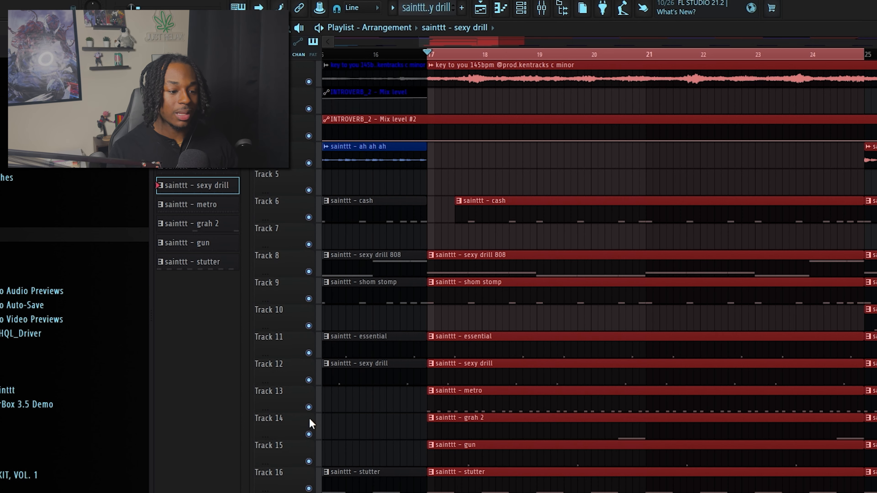
- Play the metro pattern in the piano roll, examine the grah 2 pattern's notes, and return to the playlist
double_click(504, 401)
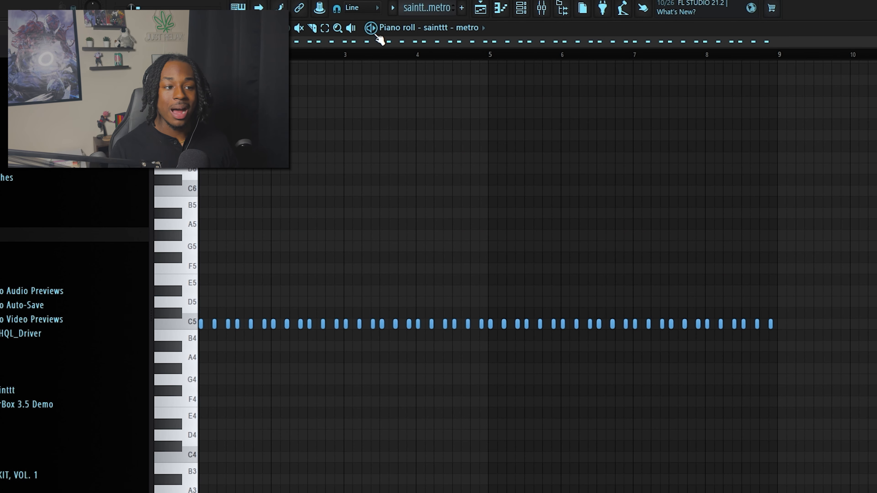
key(space)
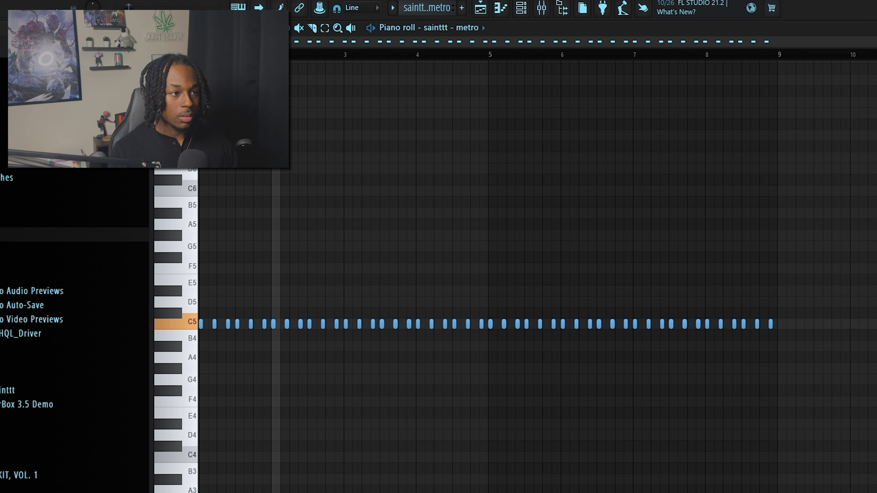
click(506, 15)
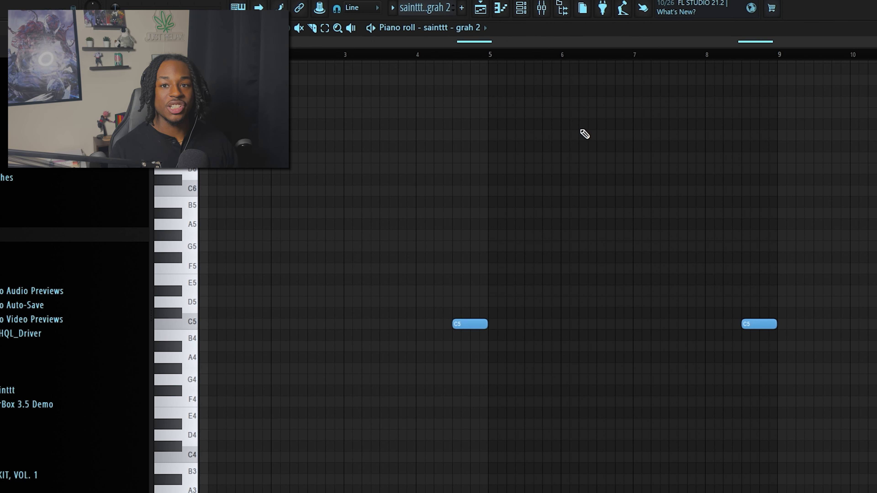
click(481, 9)
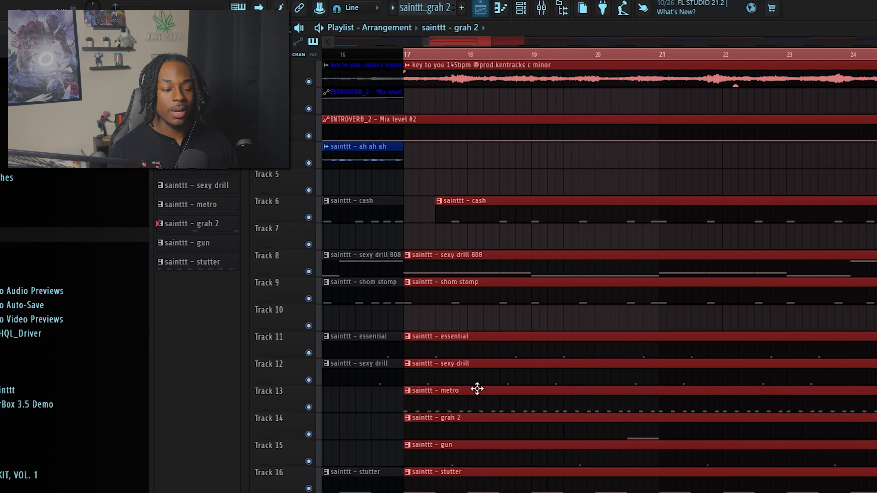
- Open the gun pattern and the stutter pattern in the piano roll and play each to examine its rhythm
double_click(476, 388)
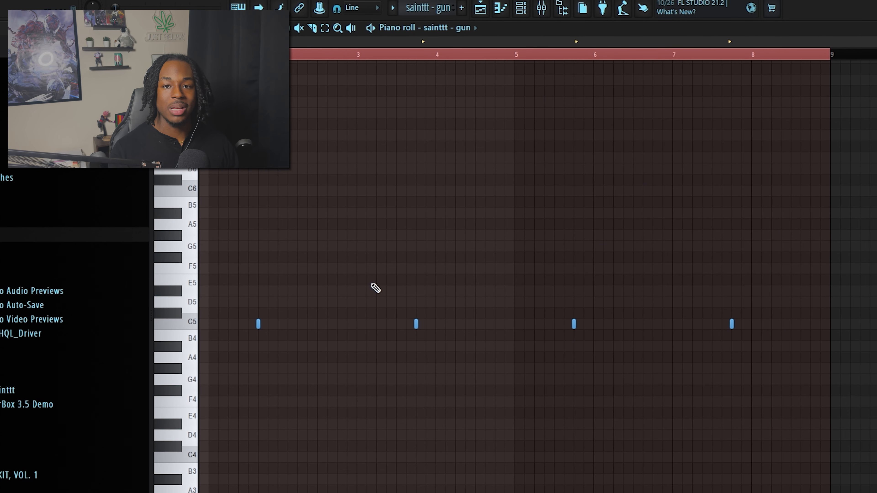
key(space)
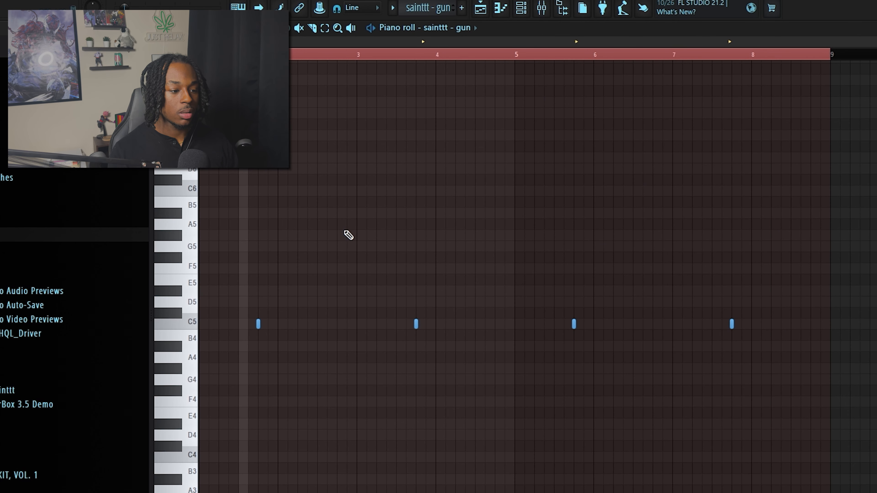
click(480, 8)
double_click(497, 480)
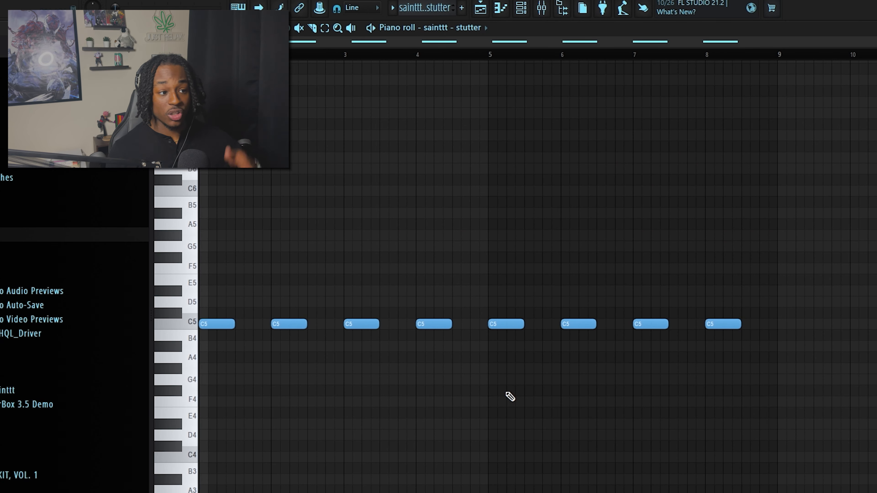
key(space)
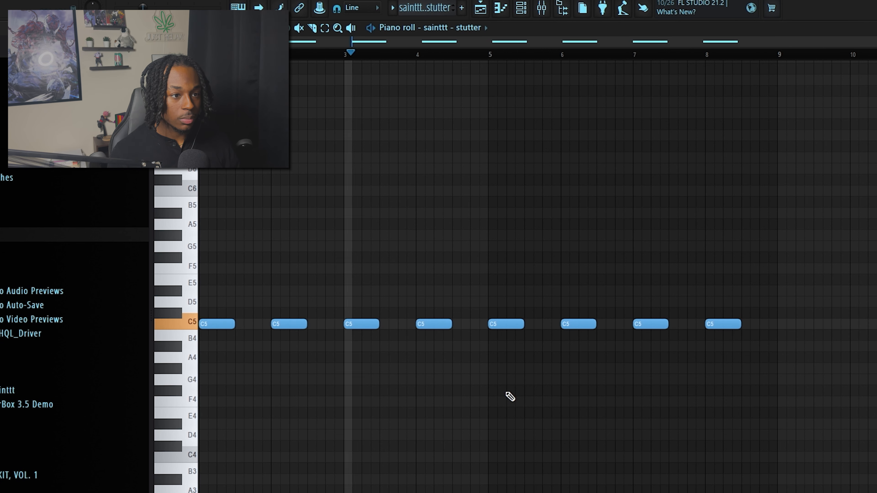
- Stop the stutter pattern, mute Tracks 1 to 16 in the playlist, and move the playback position to around bar 16
key(space)
click(480, 7)
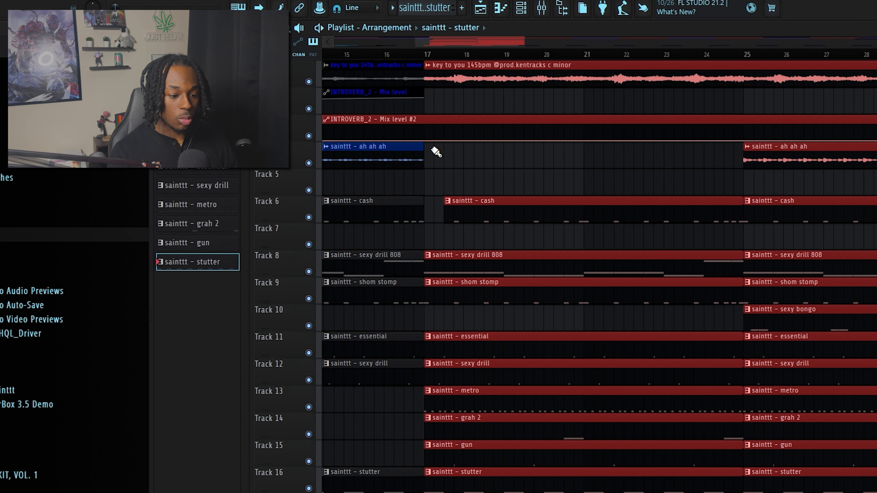
right_click(309, 490)
click(393, 62)
click(402, 55)
click(393, 55)
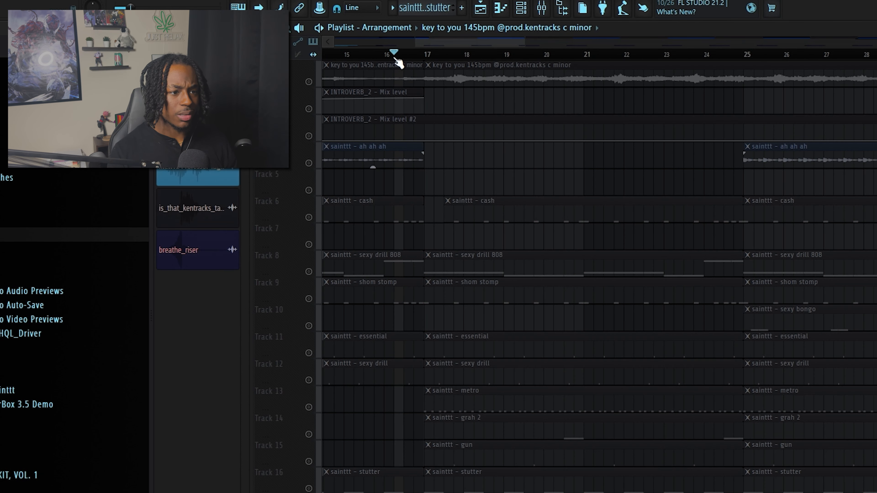
scroll(436, 363, down, 2)
scroll(416, 363, up, 4)
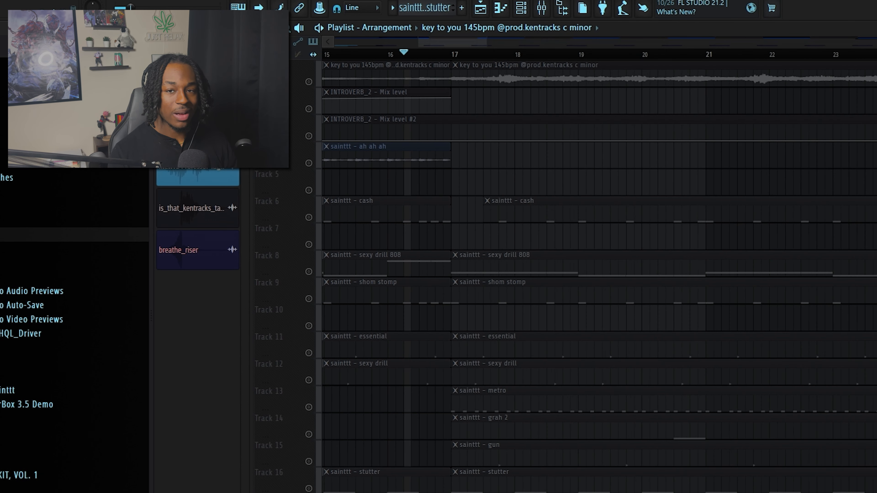
click(391, 55)
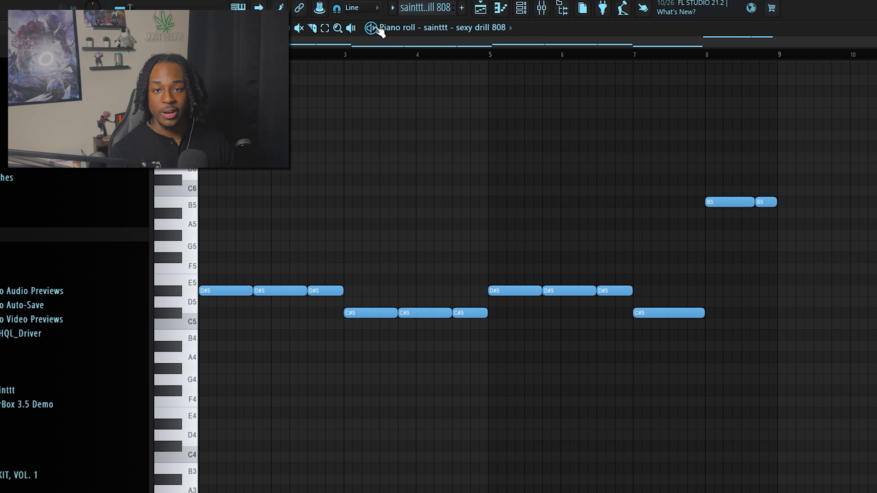
- Play the sexy drill 808 pattern in the piano roll, and play the full arrangement in the playlist from about bar 8
key(space)
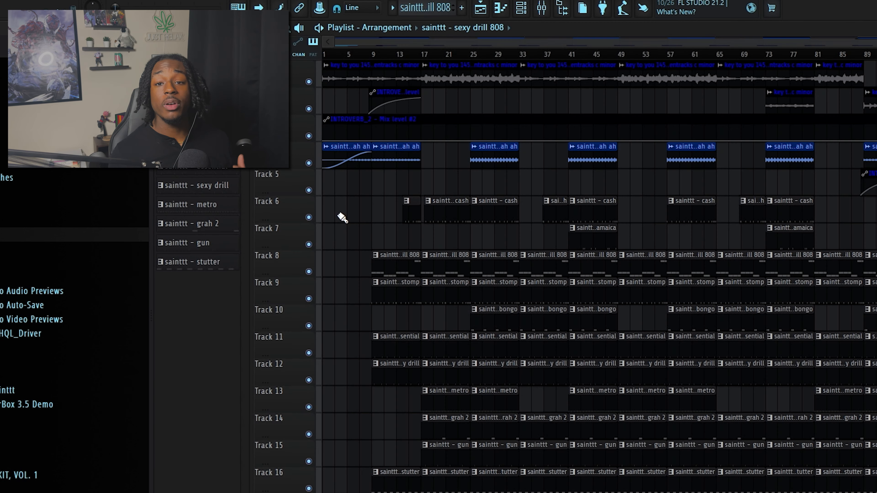
scroll(342, 218, up, 2)
click(391, 55)
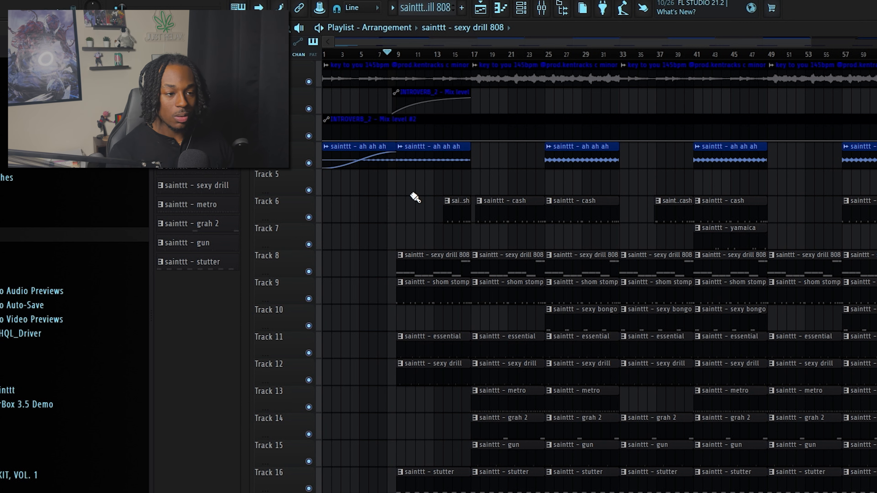
scroll(389, 229, up, 4)
key(space)
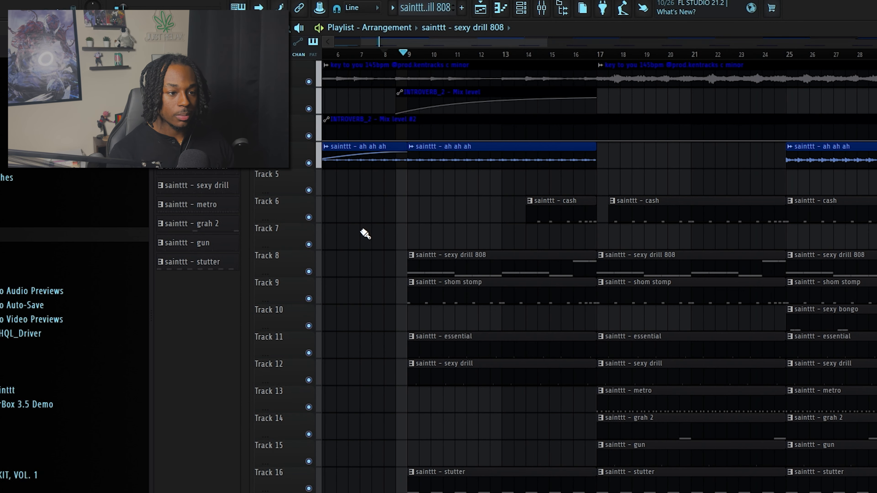